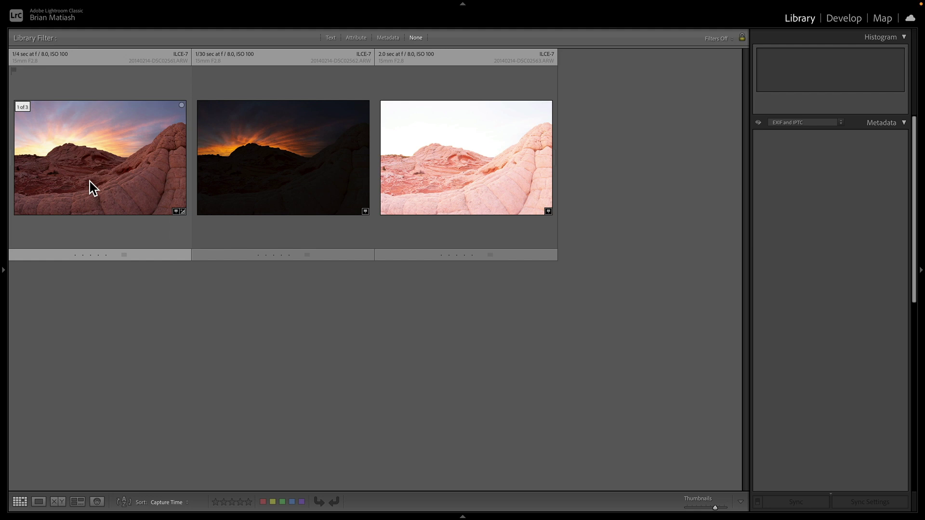
Review the three bracketed exposures full-size, zooming into the dark exposure's sky
click(96, 149)
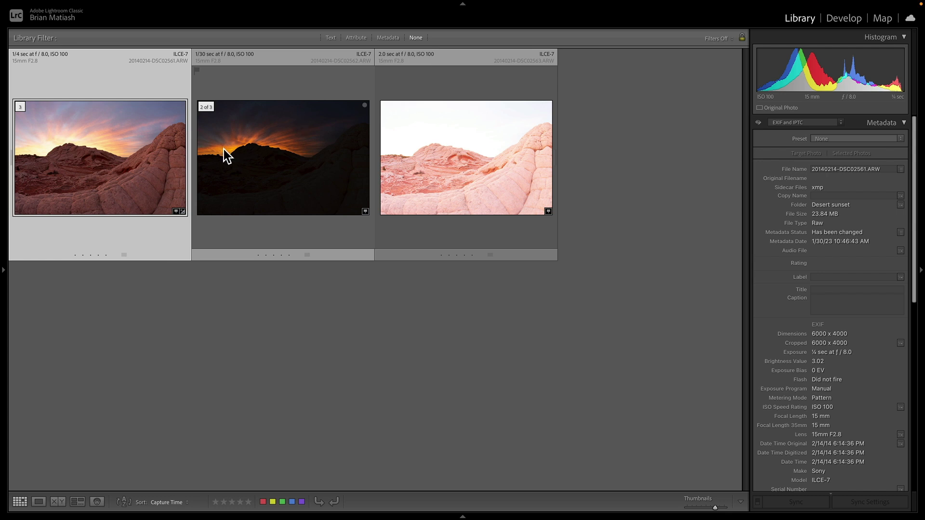
double_click(152, 158)
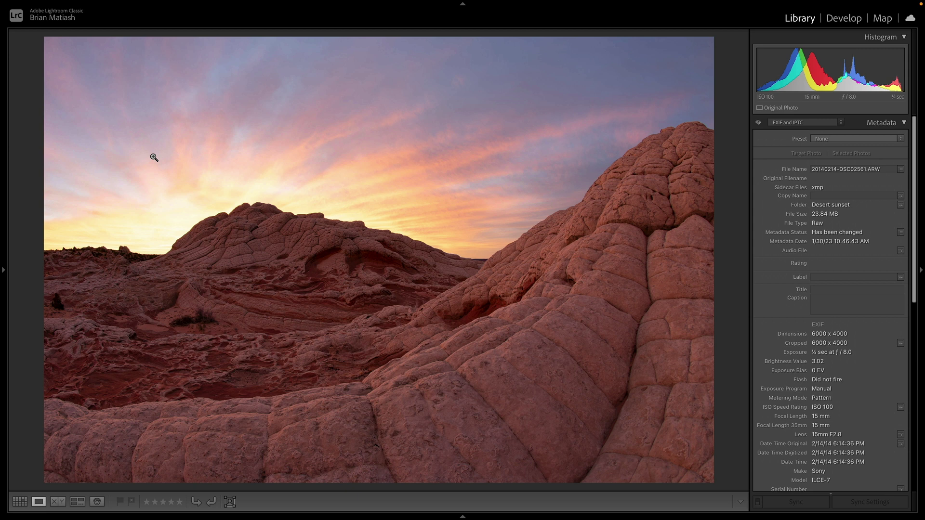
key(Right)
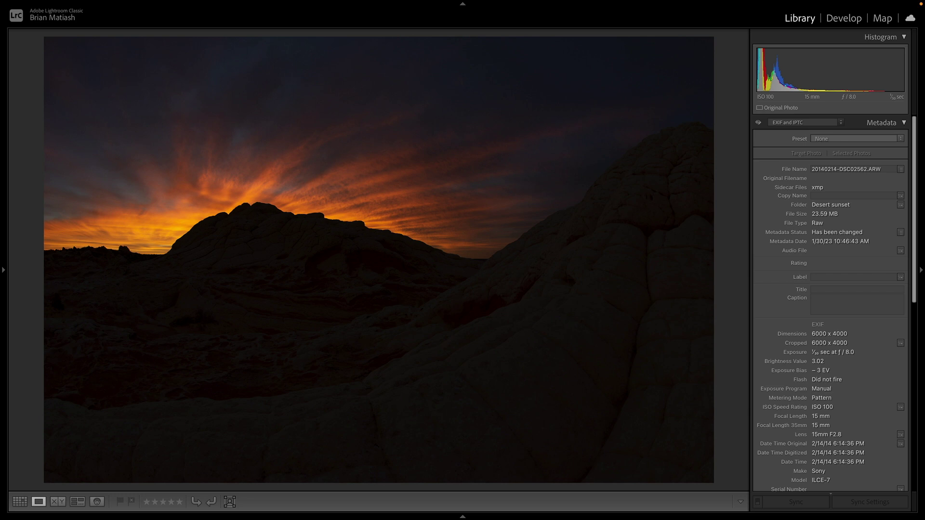
click(193, 175)
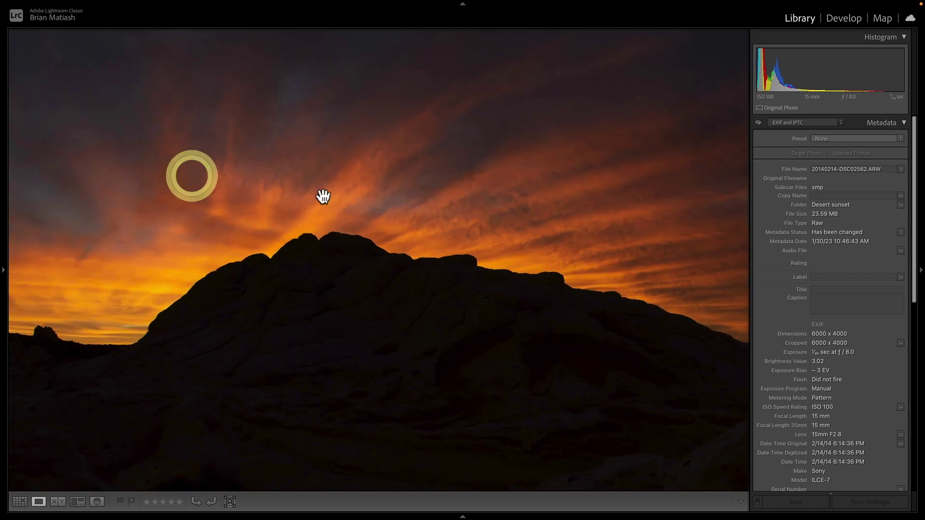
click(449, 194)
key(Right)
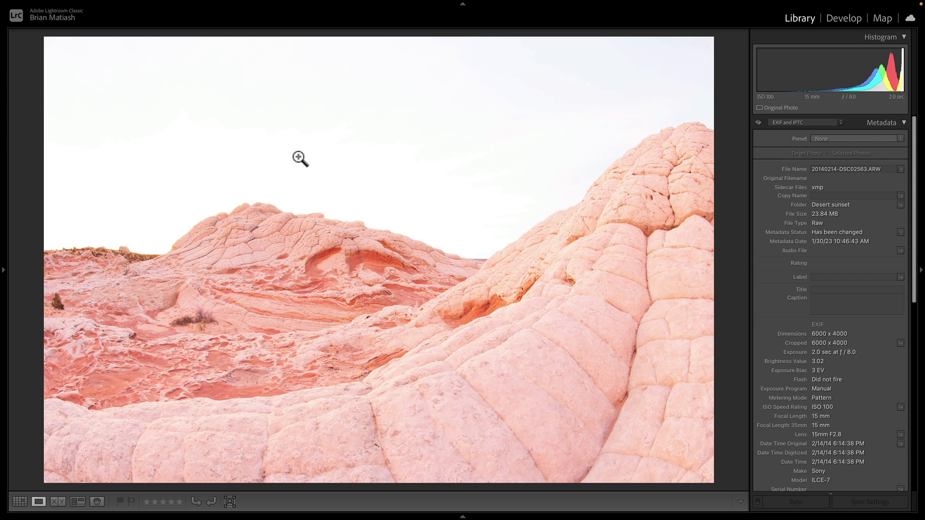
key(g)
Select all three exposures, then view the first one full-size and return to the grid
click(227, 337)
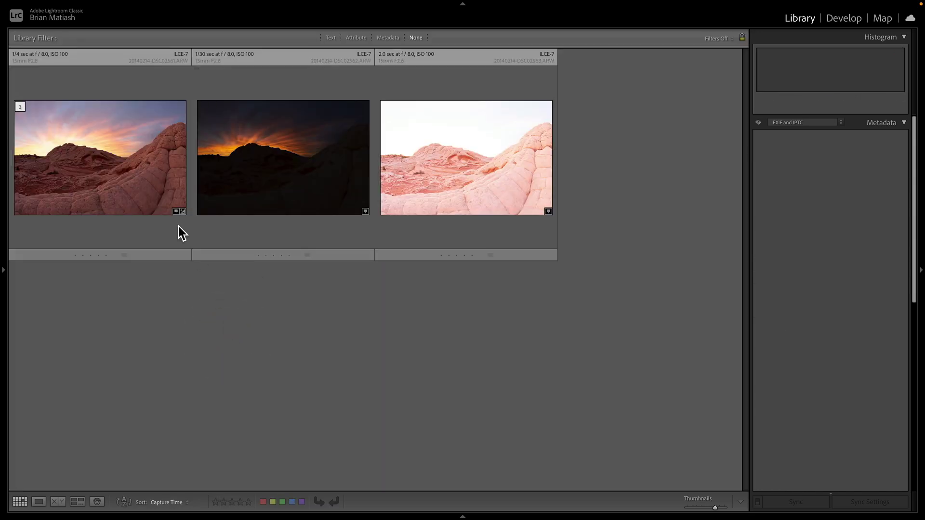
click(161, 200)
shift+click(419, 191)
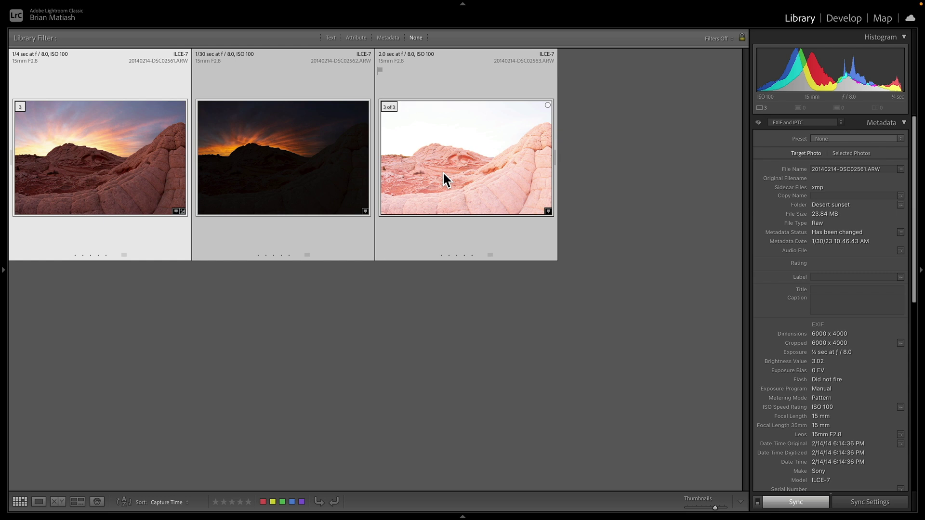
click(94, 150)
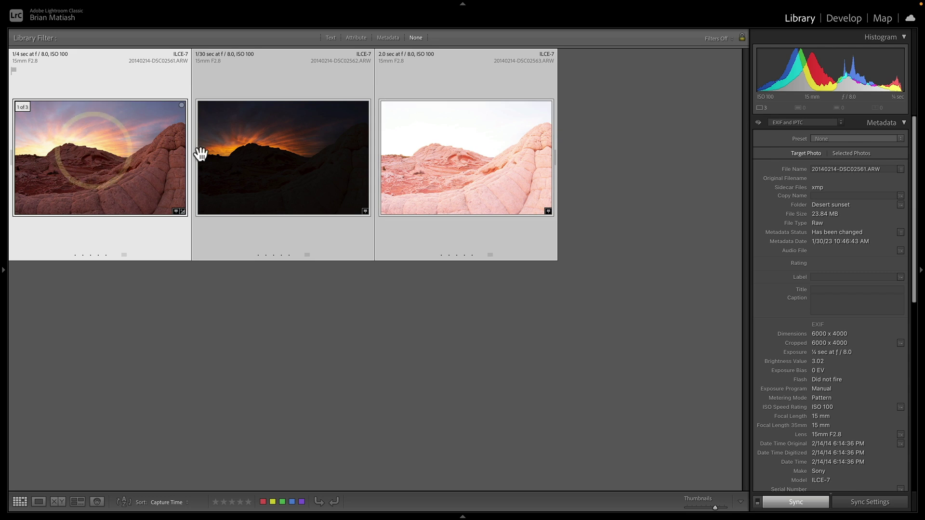
double_click(117, 156)
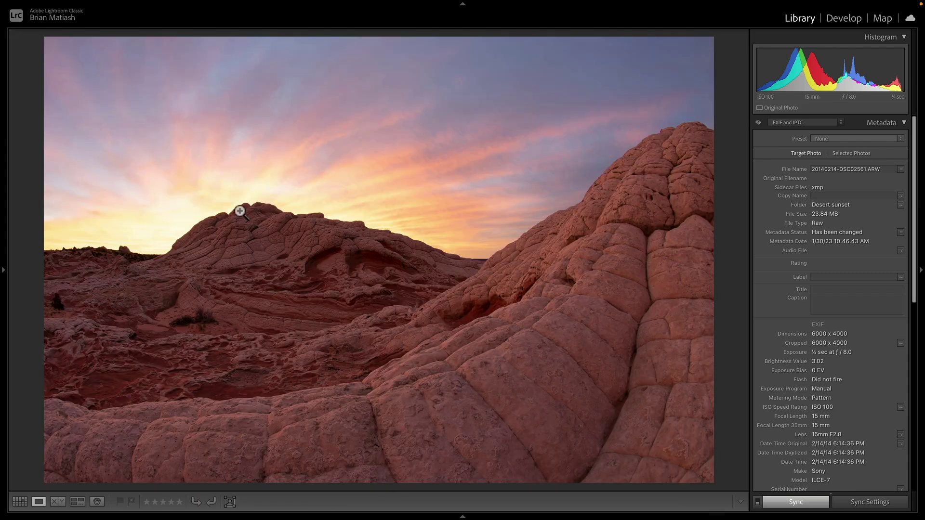
key(g)
Reselect all three exposures with Ctrl+A and bring up their context menu
key(ctrl+d)
click(307, 325)
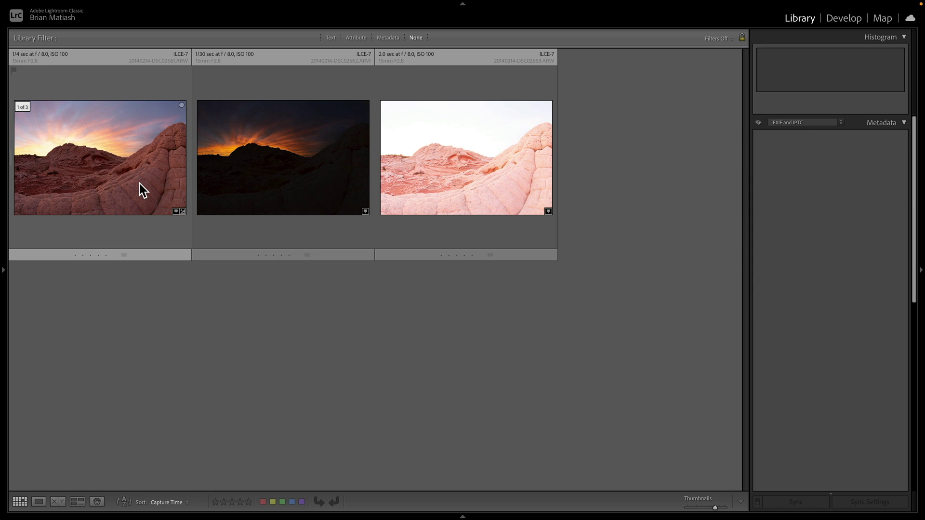
click(128, 183)
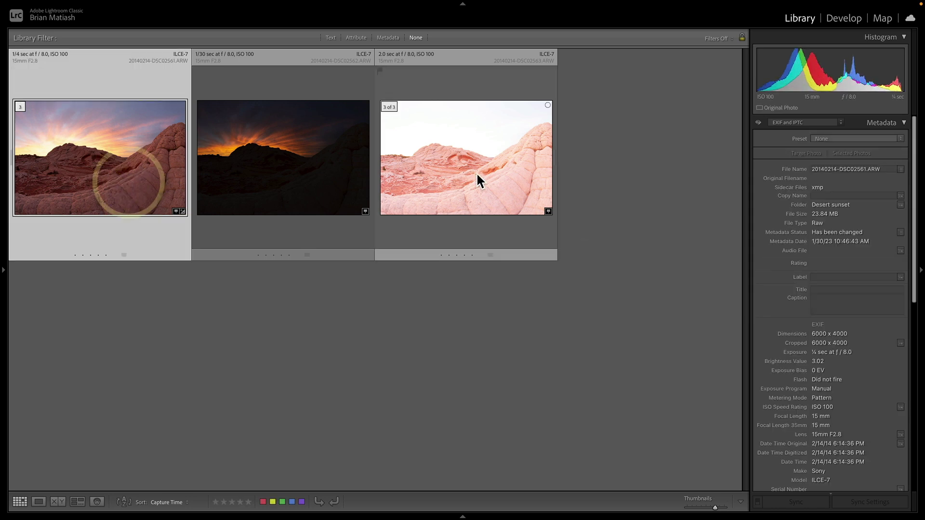
key(ctrl+a)
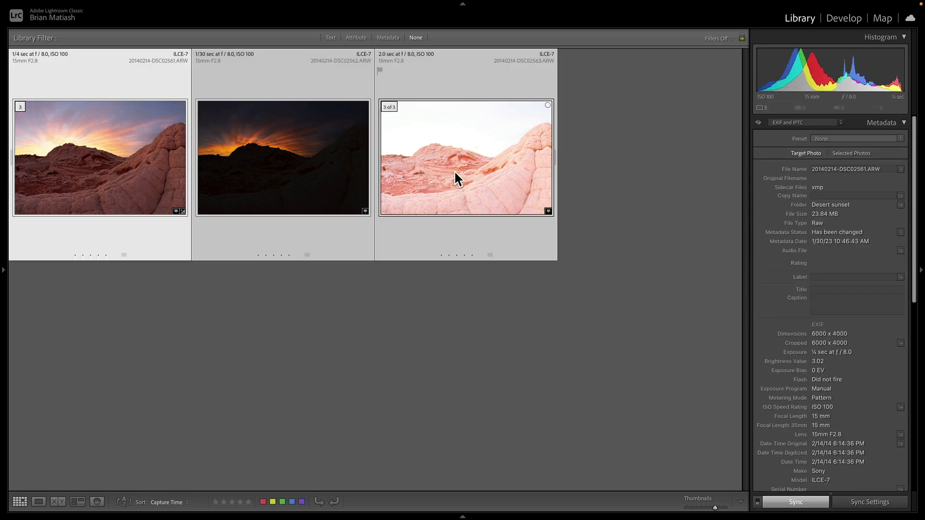
right_click(454, 179)
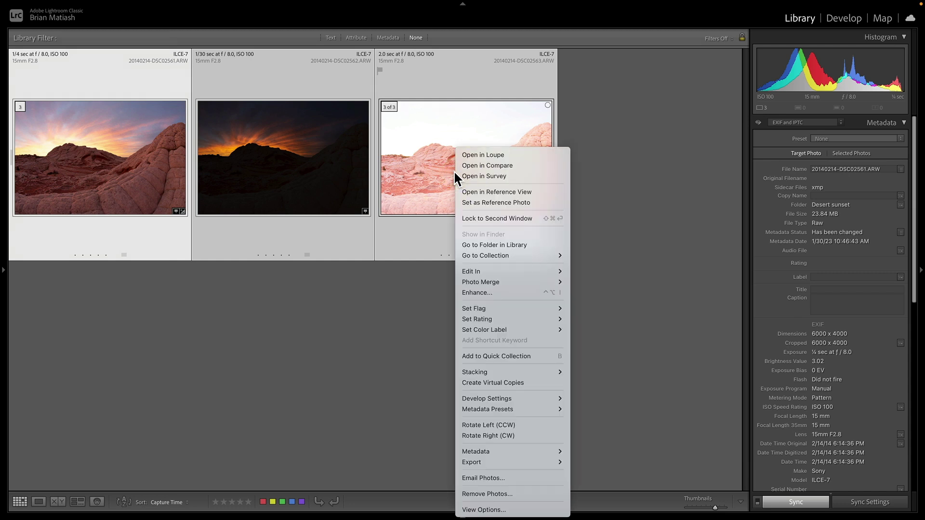
Merge the exposures to HDR with Auto Align on and Auto Settings left unchecked
mouse_move(519, 282)
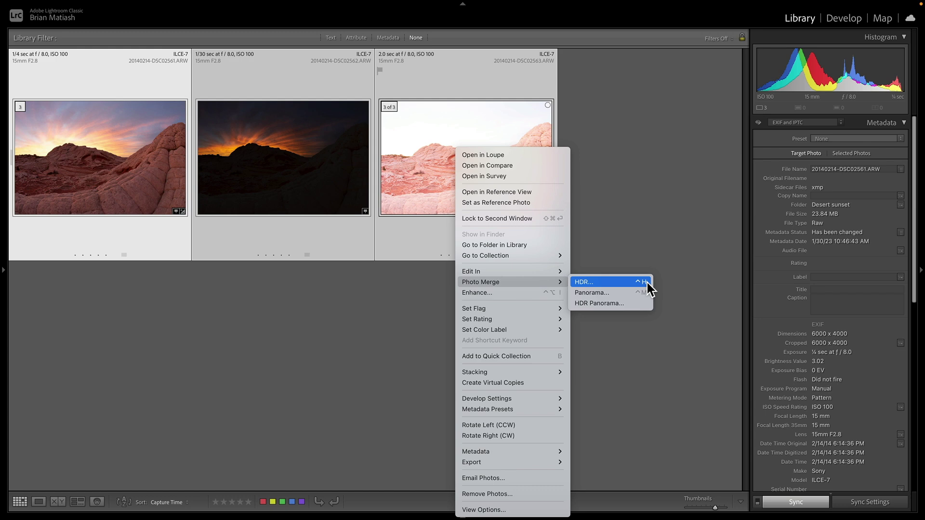
click(621, 282)
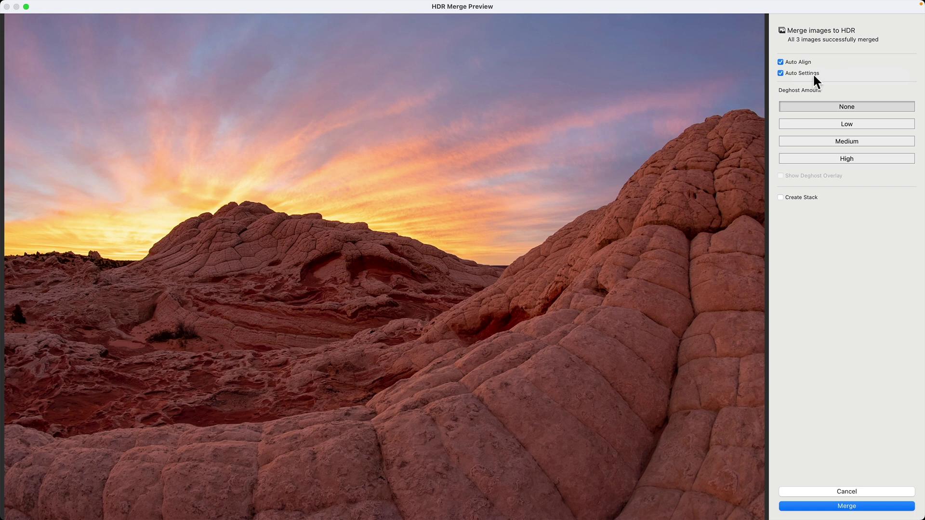
click(792, 71)
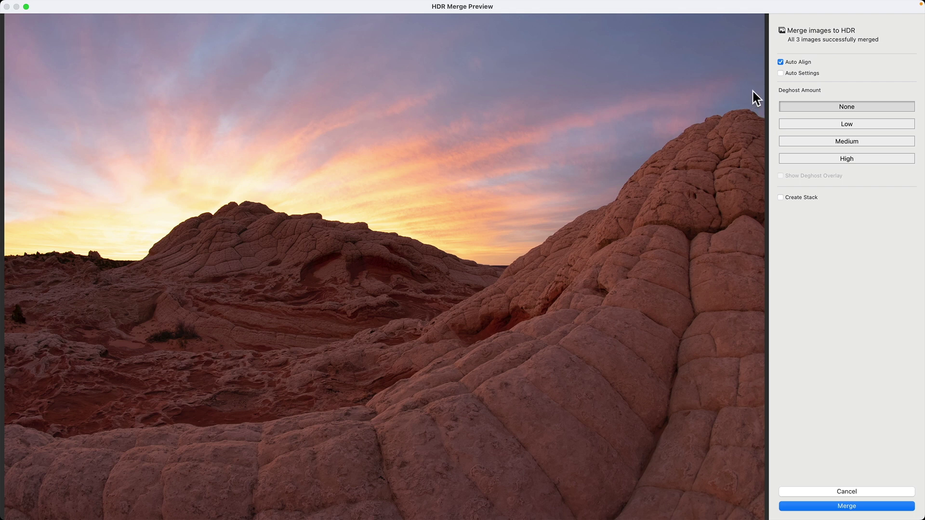
click(794, 73)
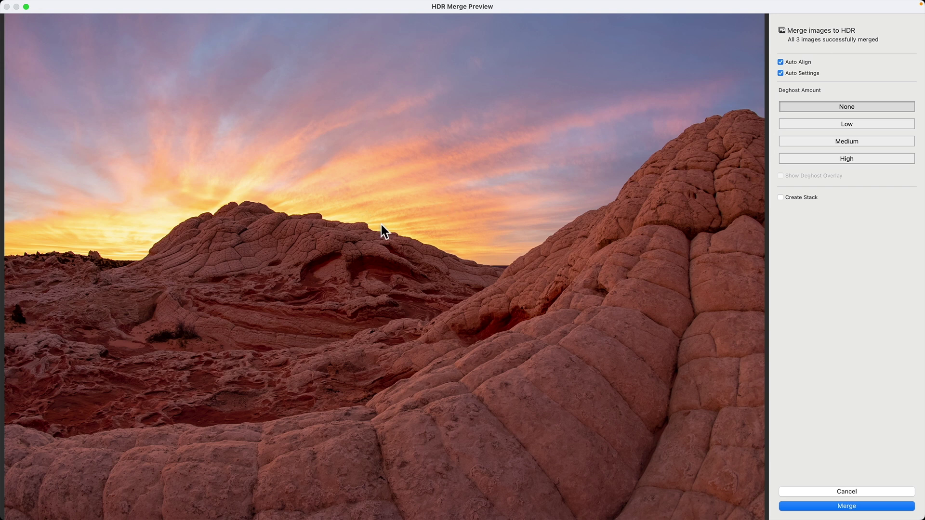
click(787, 73)
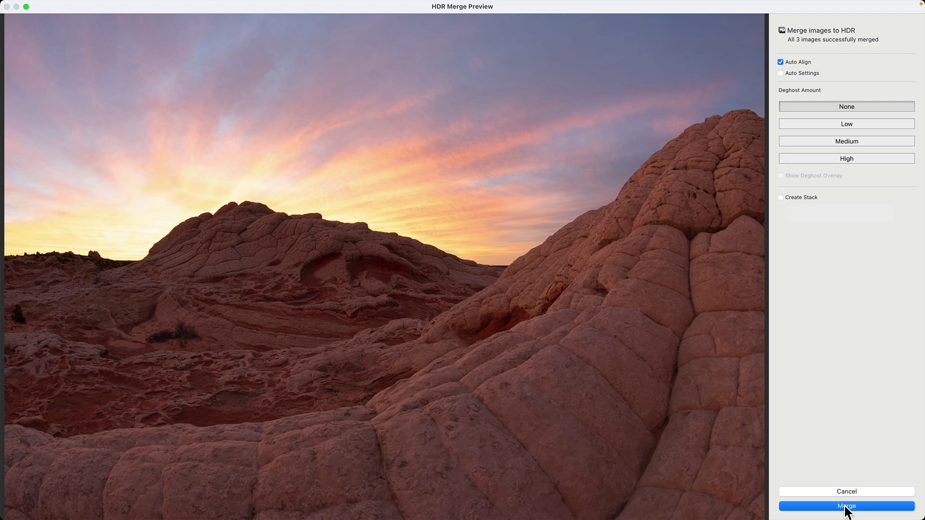
click(847, 506)
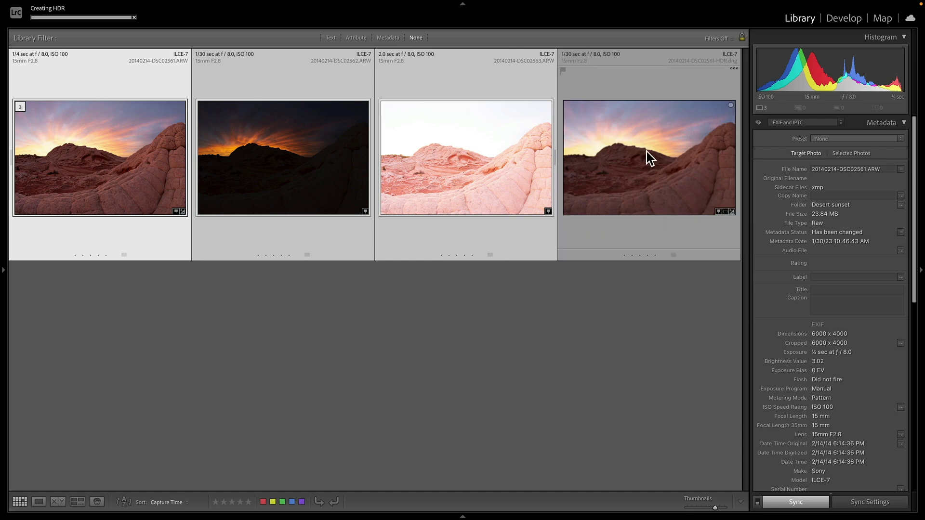
Select the newly created HDR DNG thumbnail in the grid
click(647, 152)
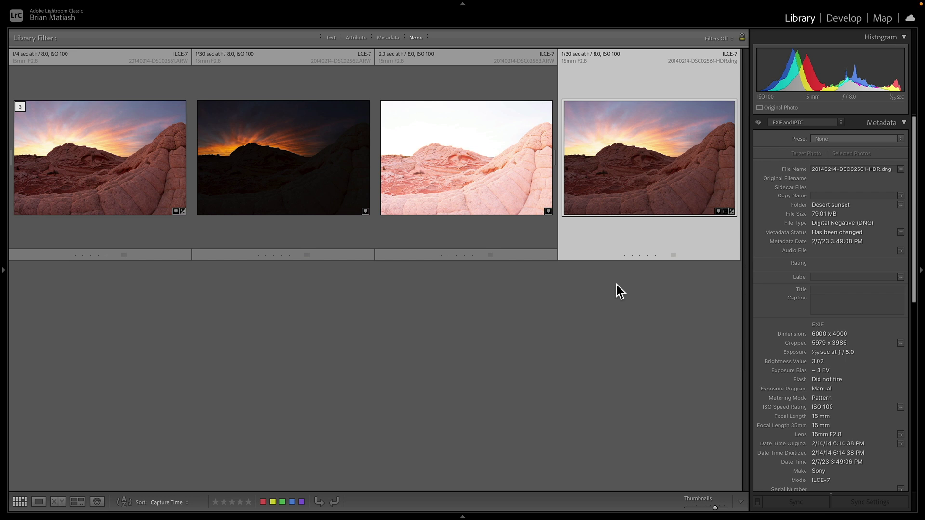
Compare the first original exposure with the HDR side by side, hiding the side panels
click(130, 181)
ctrl+click(681, 184)
key(c)
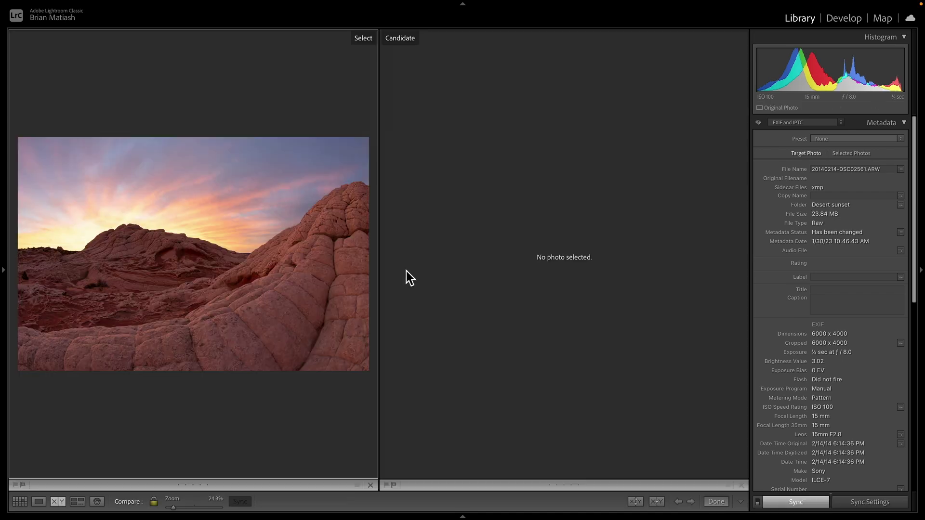
key(shift+Tab)
key(Tab)
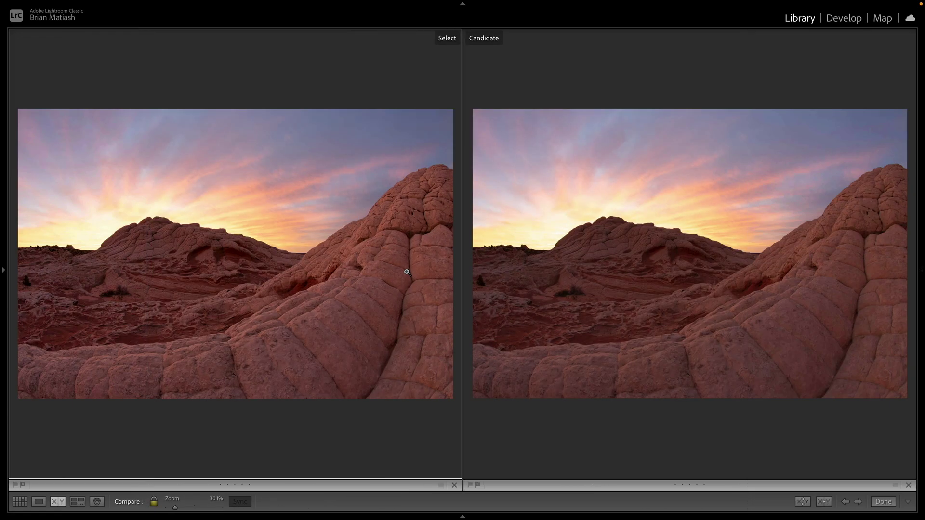
Zoom both photos to 100%, pan across the ridge and rock dome, then fit again
click(115, 221)
click(114, 221)
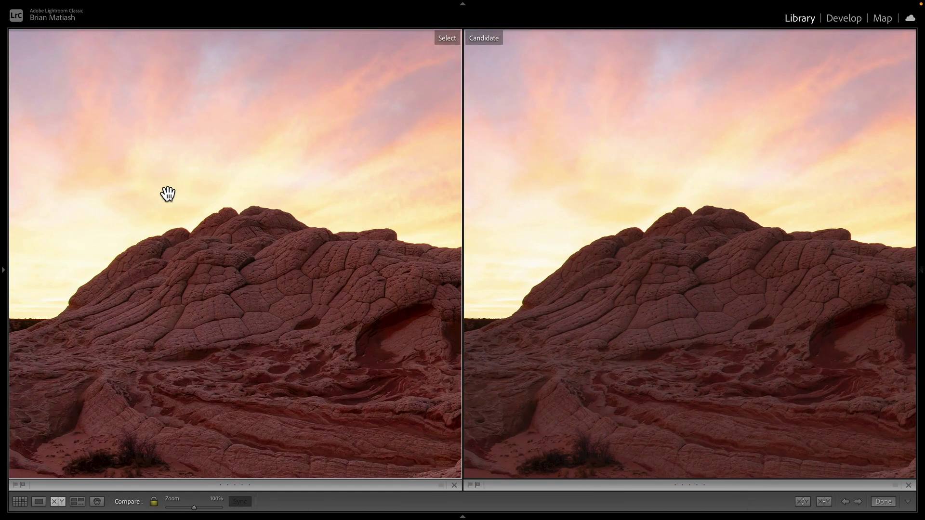
drag(289, 254, 223, 231)
drag(296, 233, 176, 247)
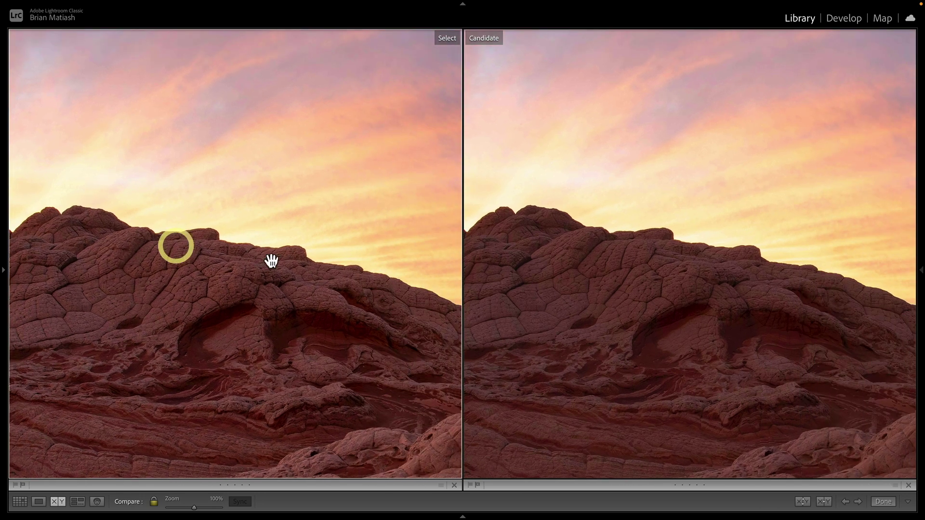
drag(258, 258, 223, 250)
drag(331, 287, 246, 279)
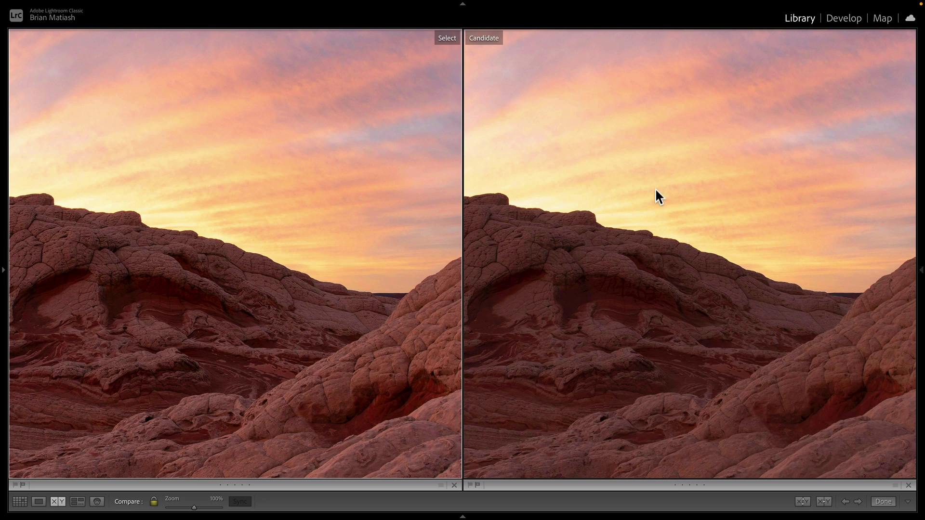
drag(538, 194, 593, 227)
click(594, 226)
Open the merged HDR DNG full-size from the grid and switch to Develop
key(g)
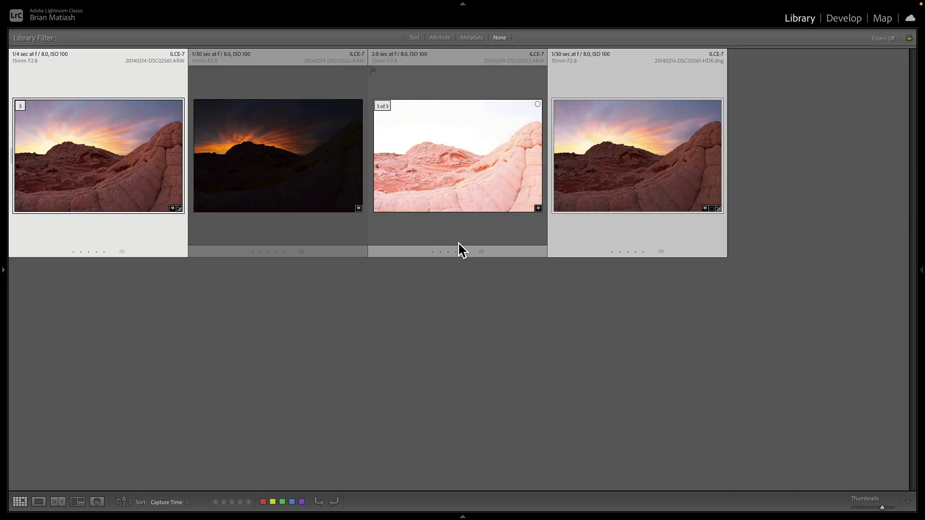
click(343, 326)
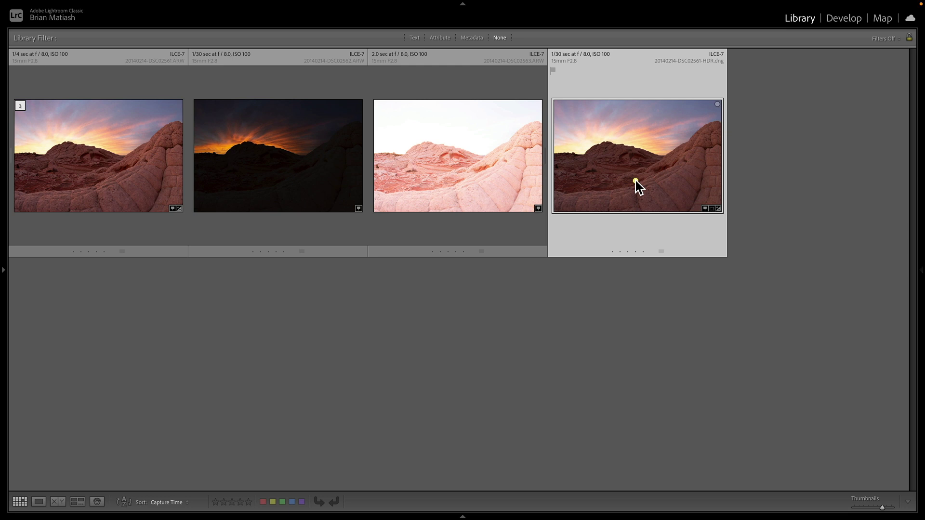
double_click(635, 181)
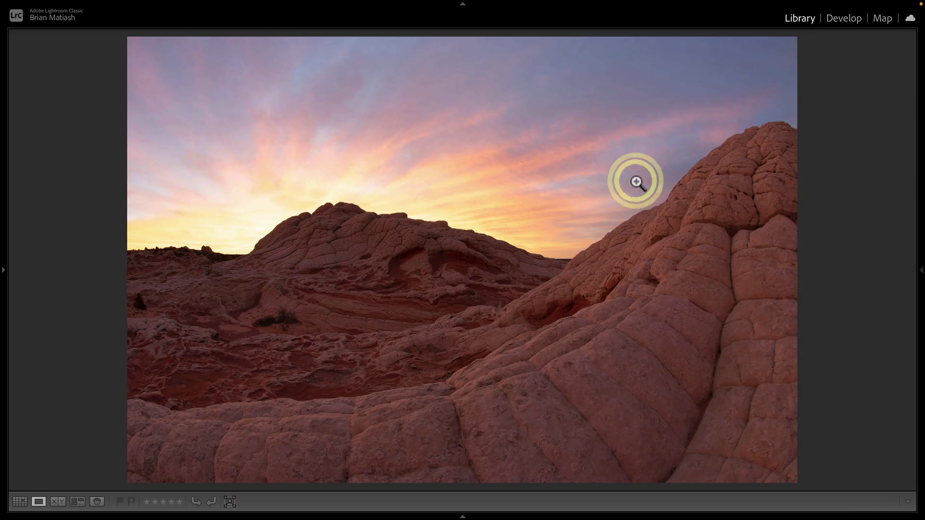
click(835, 20)
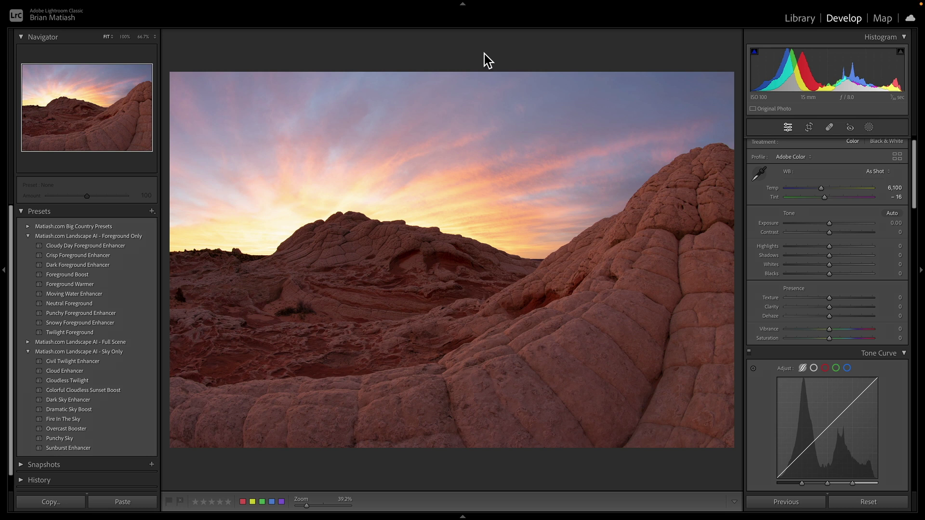
Apply Auto tone, then try a rock-sampled white balance and undo it
click(890, 216)
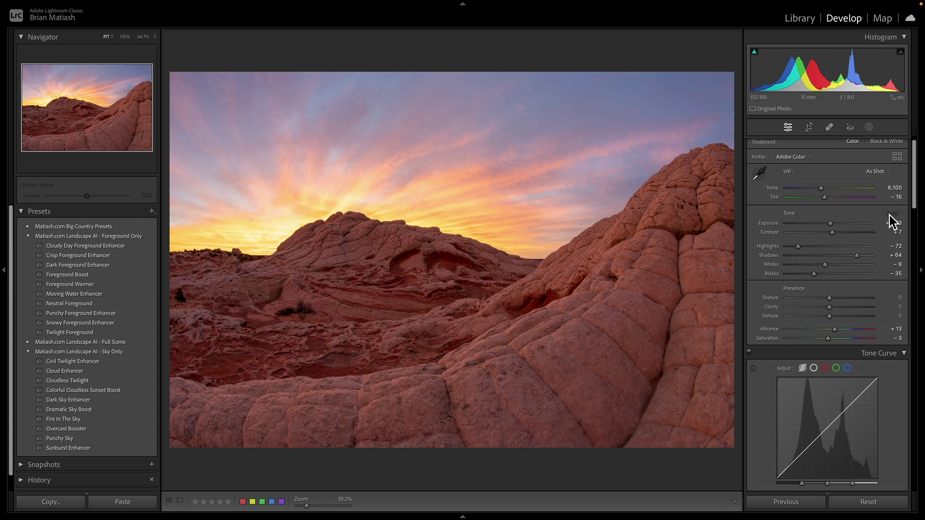
click(761, 173)
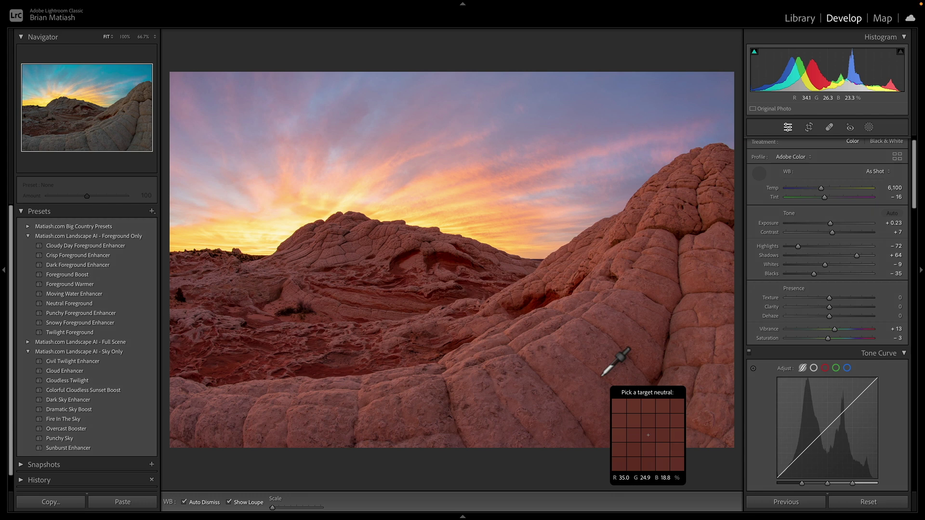
click(600, 347)
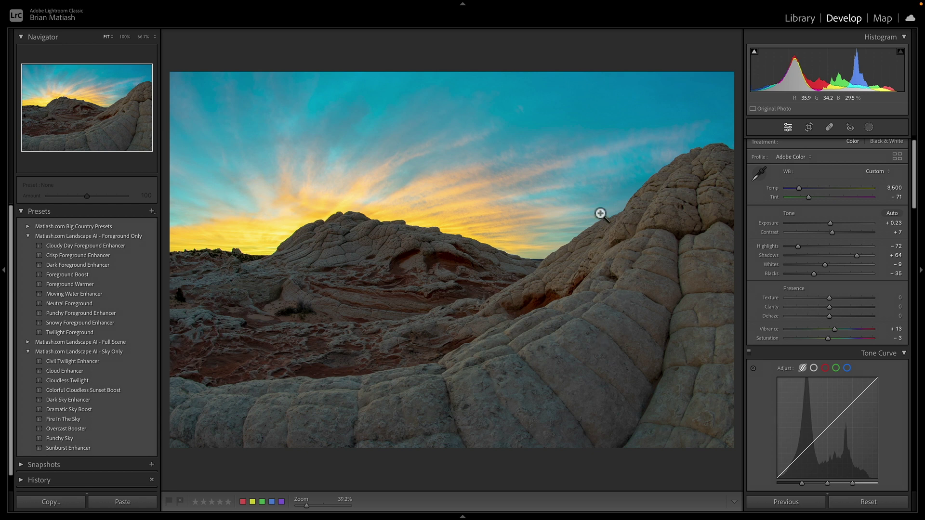
key(ctrl+z)
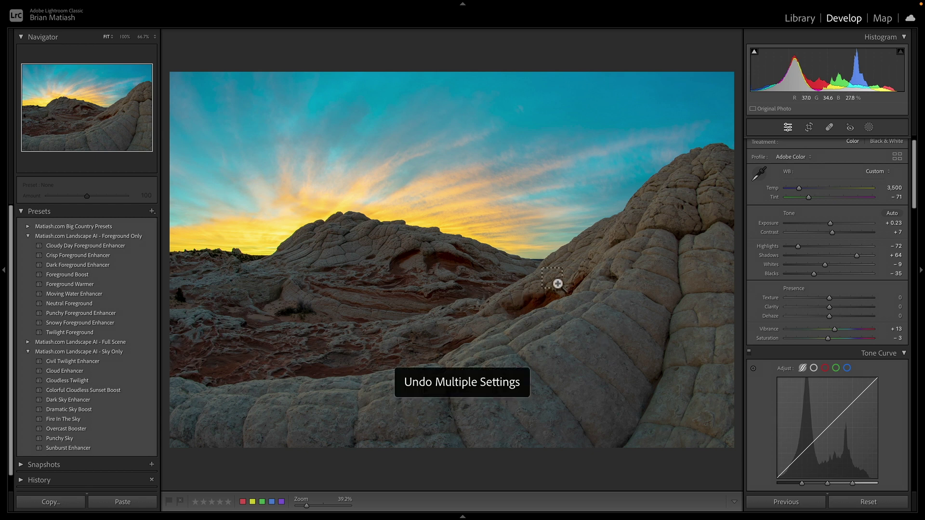
Try sky and lower-rock white balance samples, undoing both to keep As Shot
key(w)
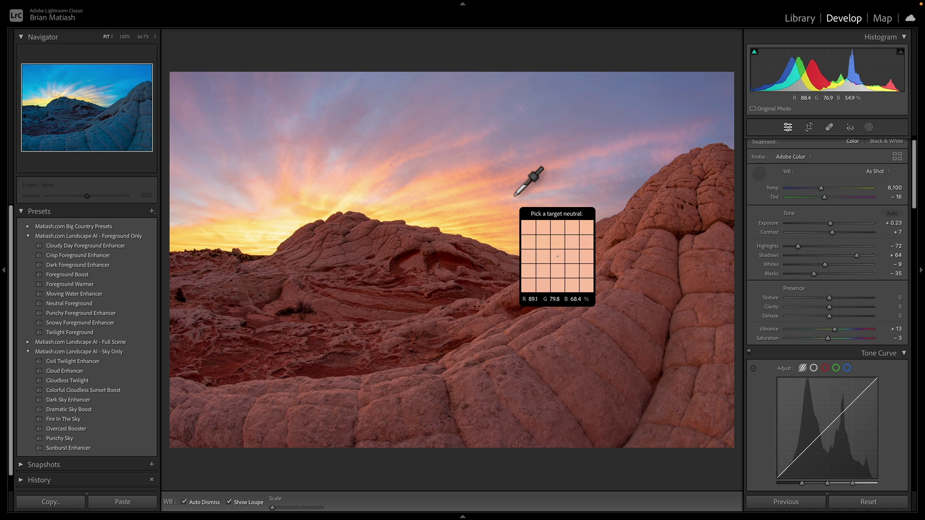
click(472, 187)
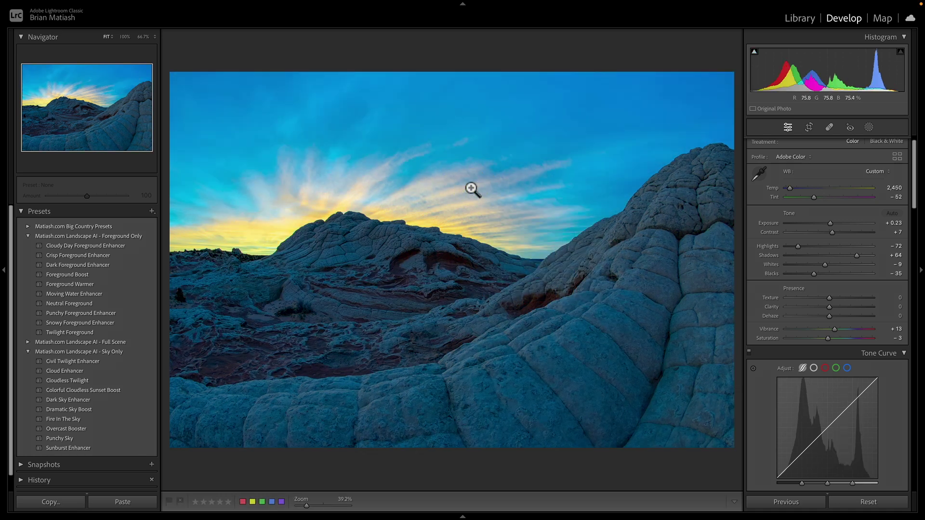
key(ctrl+z)
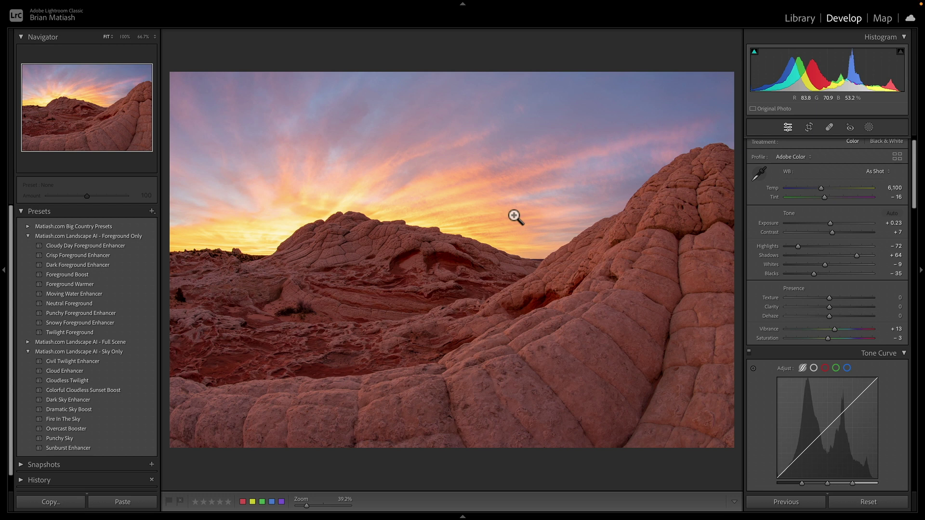
key(w)
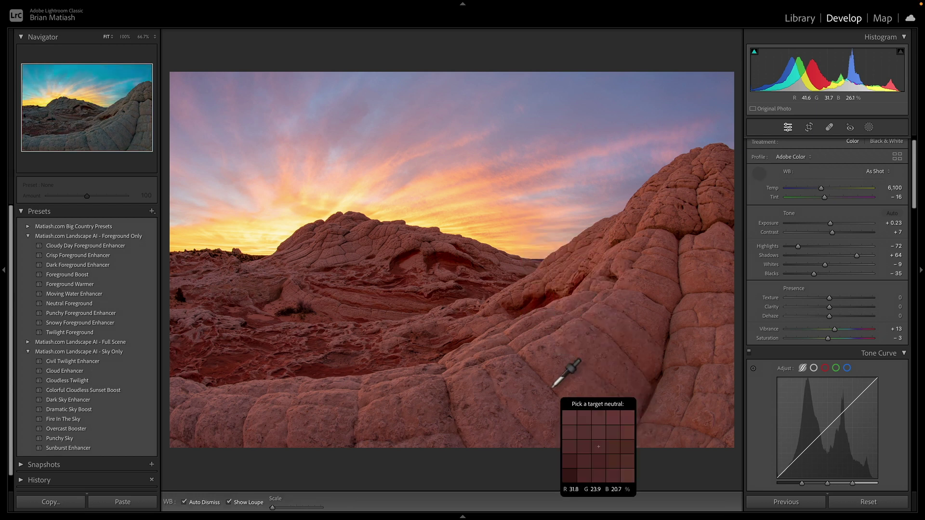
click(559, 367)
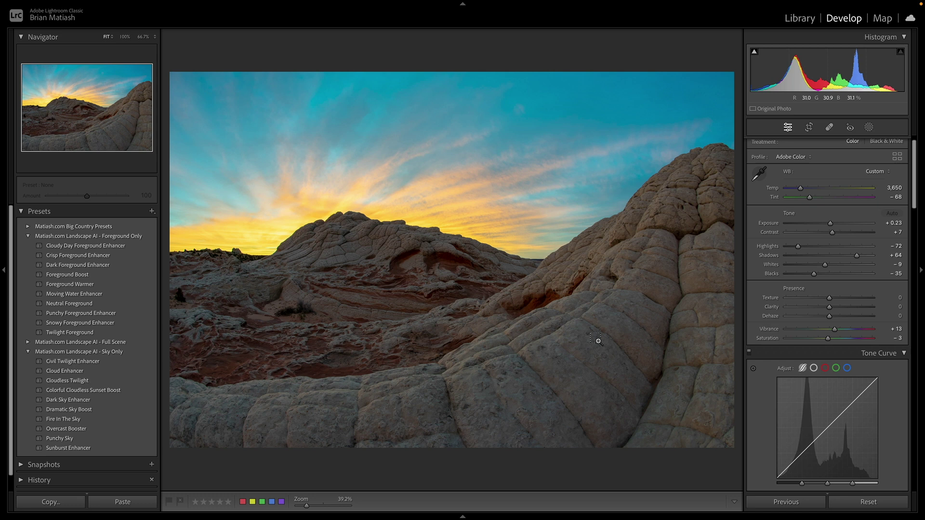
key(ctrl+z)
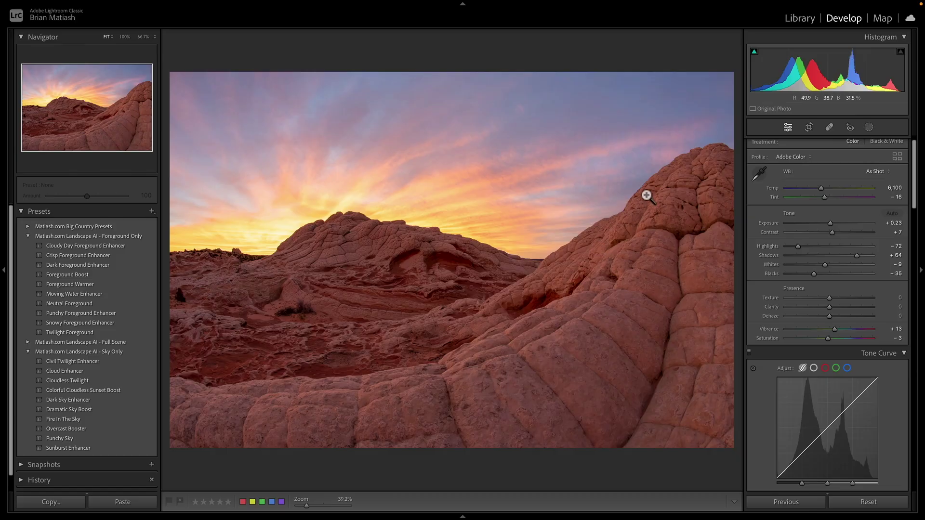
click(870, 128)
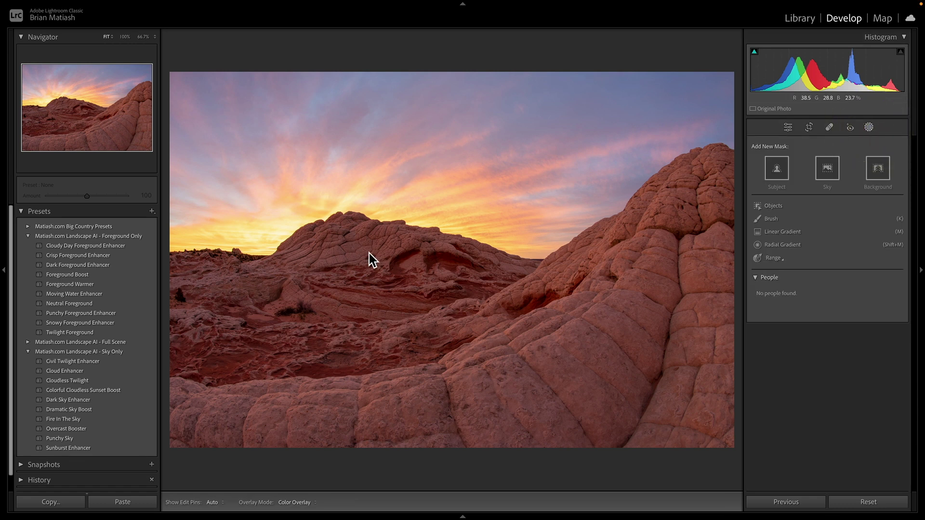
click(770, 229)
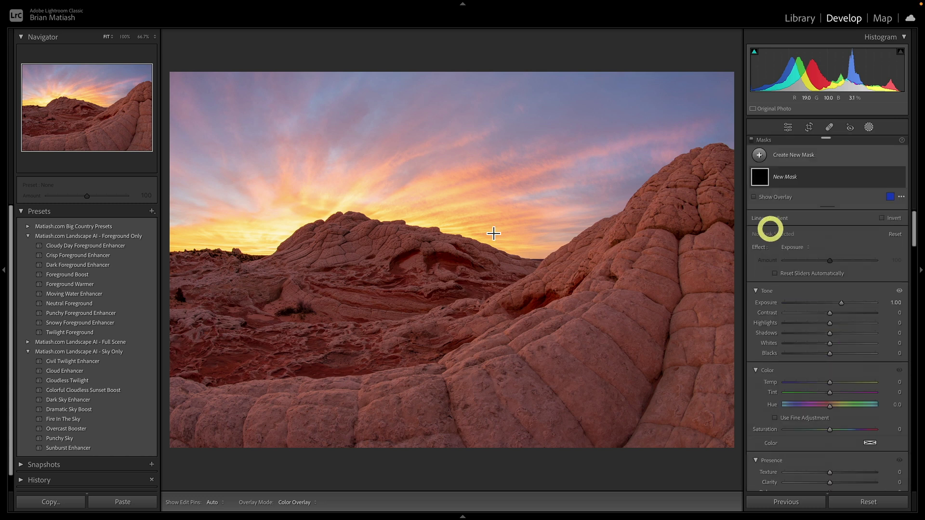
drag(428, 209, 430, 304)
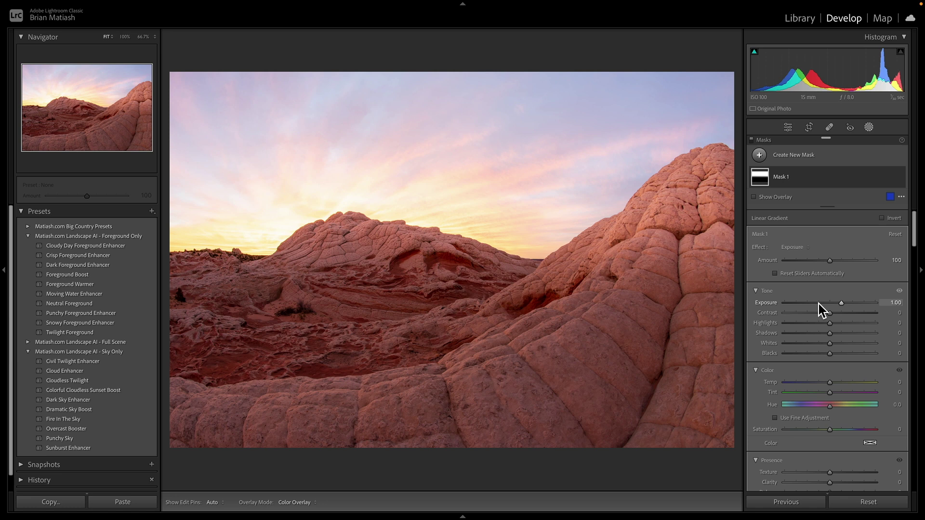
drag(819, 303, 822, 304)
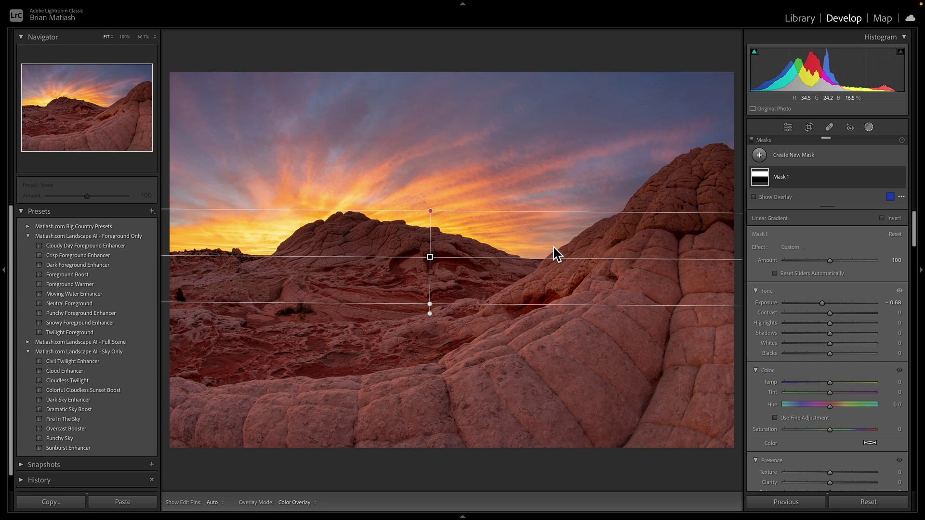
key(Delete)
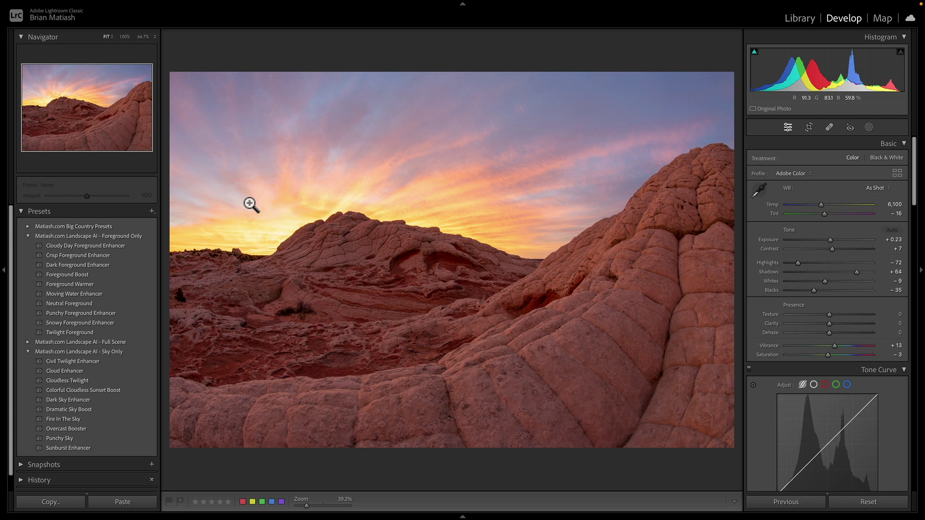
After trying Civil Twilight Enhancer, apply the Sky Only preset Fire In The Sky at Amount 86
click(28, 236)
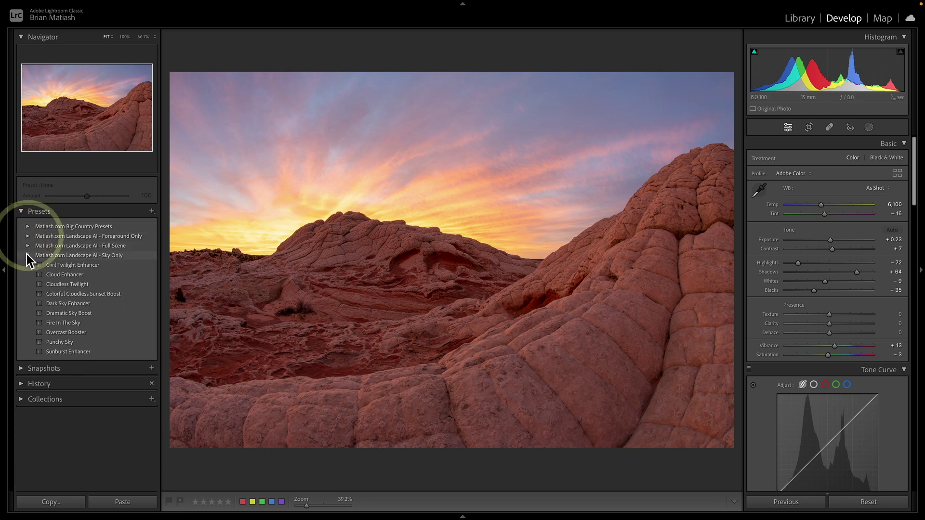
click(28, 258)
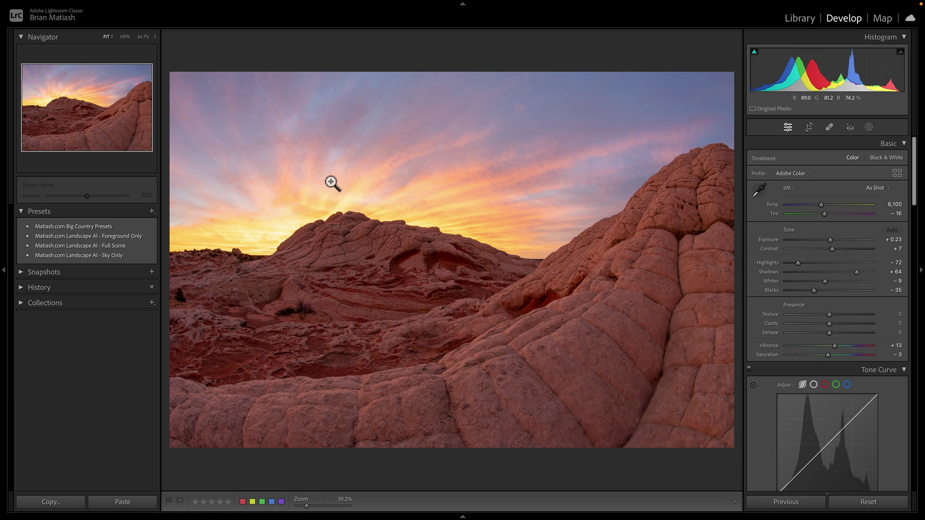
click(27, 256)
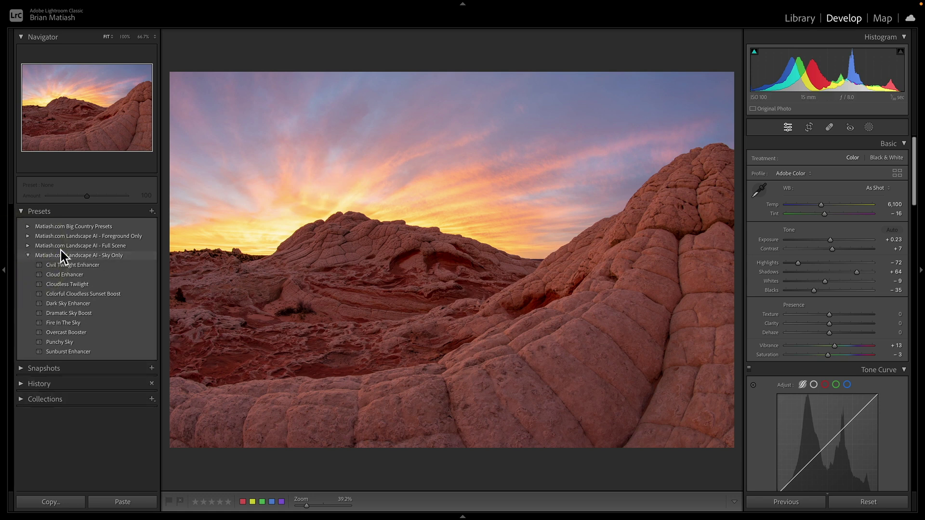
click(69, 264)
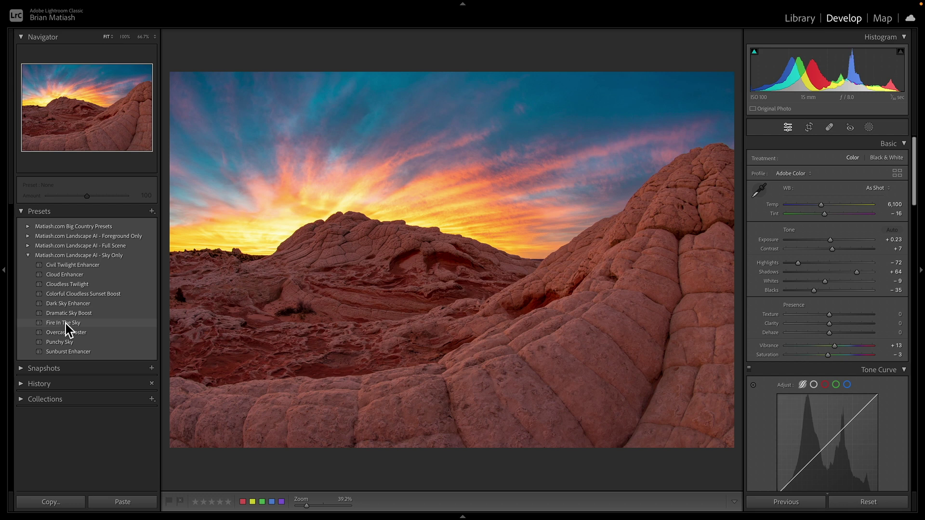
click(65, 323)
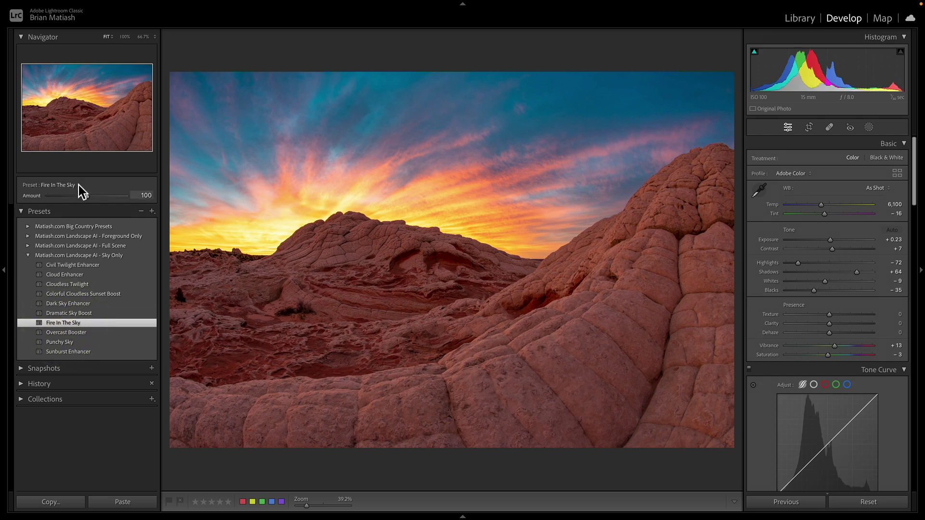
drag(86, 196, 81, 195)
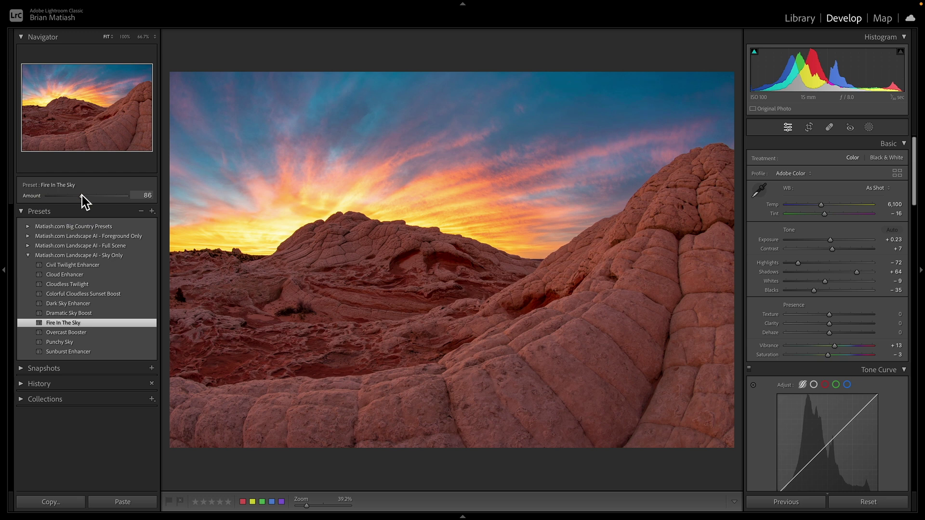
mouse_move(82, 196)
mouse_down()
mouse_move(46, 197)
mouse_move(81, 197)
mouse_up()
Apply the Foreground Only preset Moving Water Enhancer and lower its Amount to 81
click(28, 235)
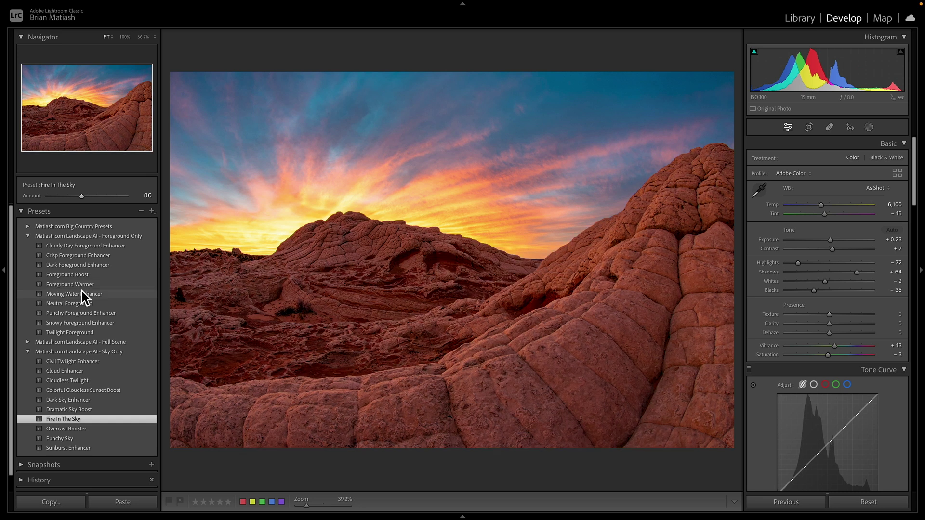
click(82, 292)
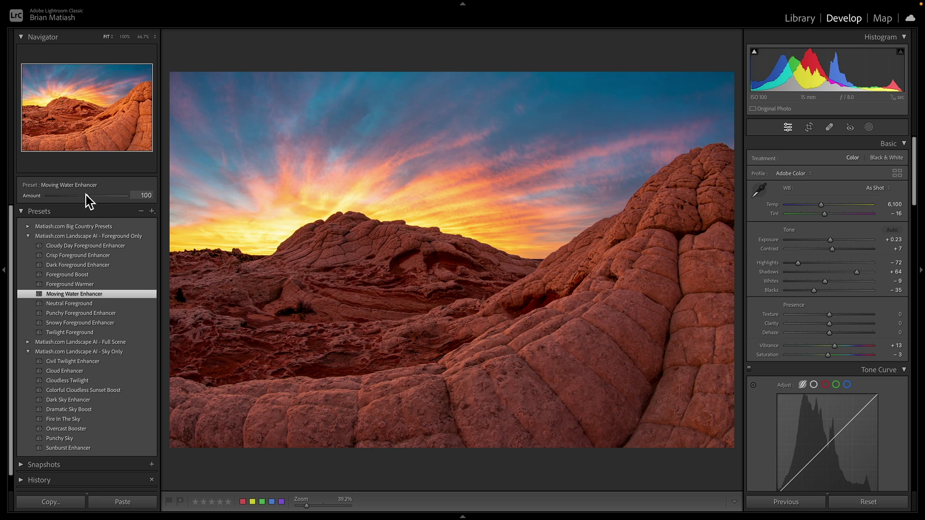
mouse_move(86, 195)
mouse_down()
mouse_move(44, 196)
mouse_move(79, 201)
mouse_up()
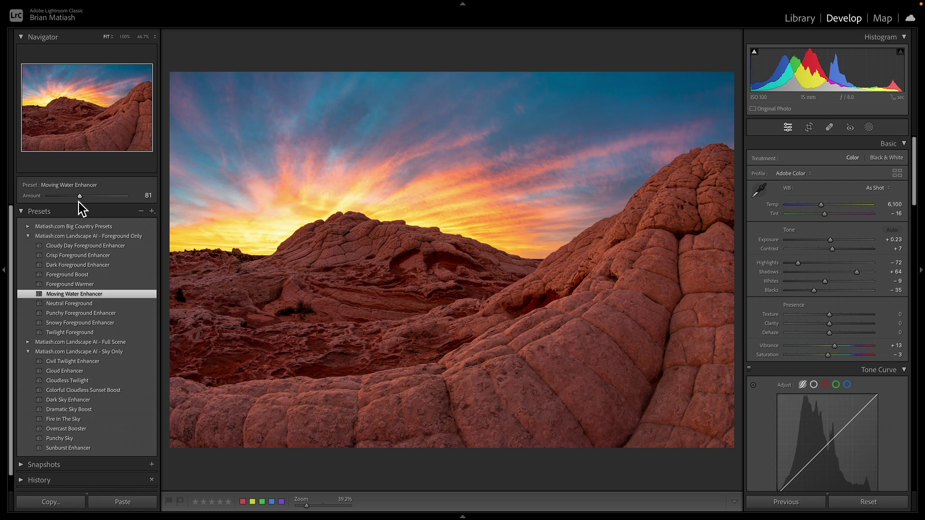
Edit the Fire In The Sky mask: Dehaze 40, Exposure -0.26, Highlights 7
click(408, 57)
click(870, 129)
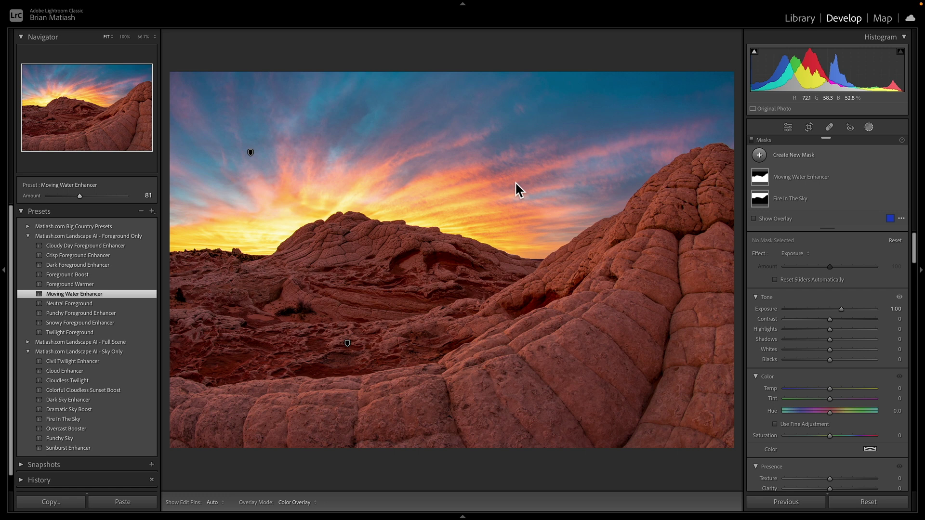
click(760, 198)
scroll(814, 357, down, 2)
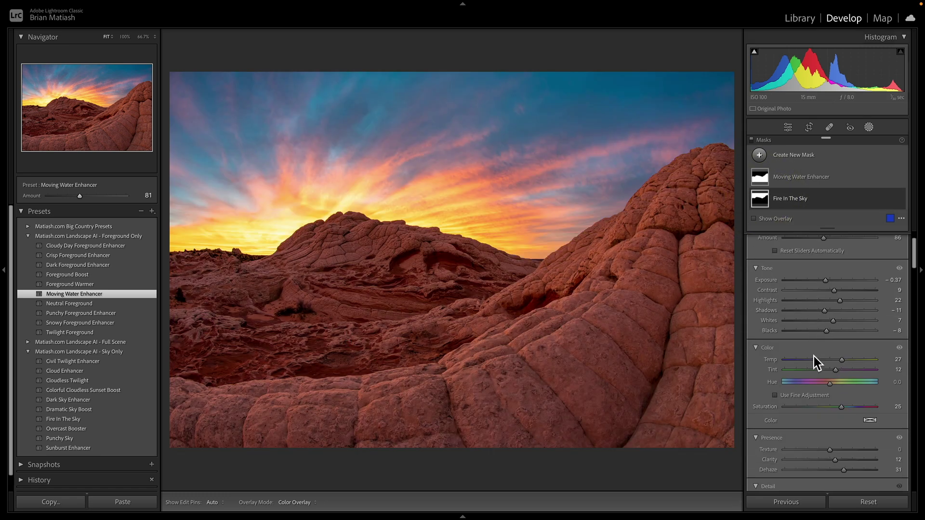
scroll(814, 357, down, 1)
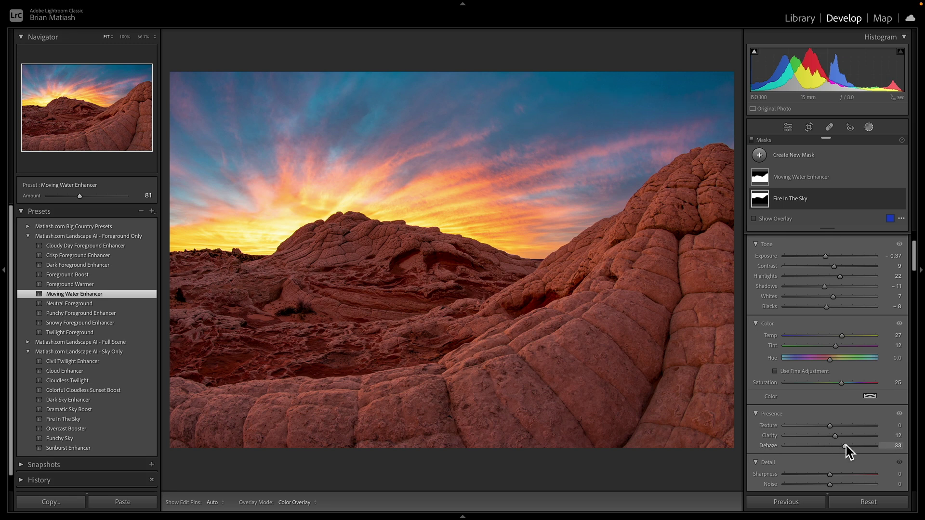
drag(846, 446, 848, 445)
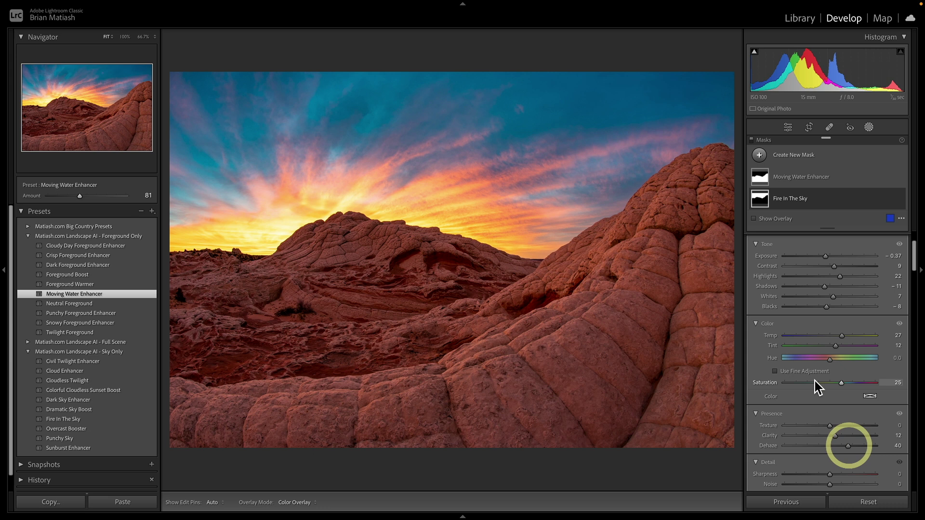
scroll(815, 381, up, 3)
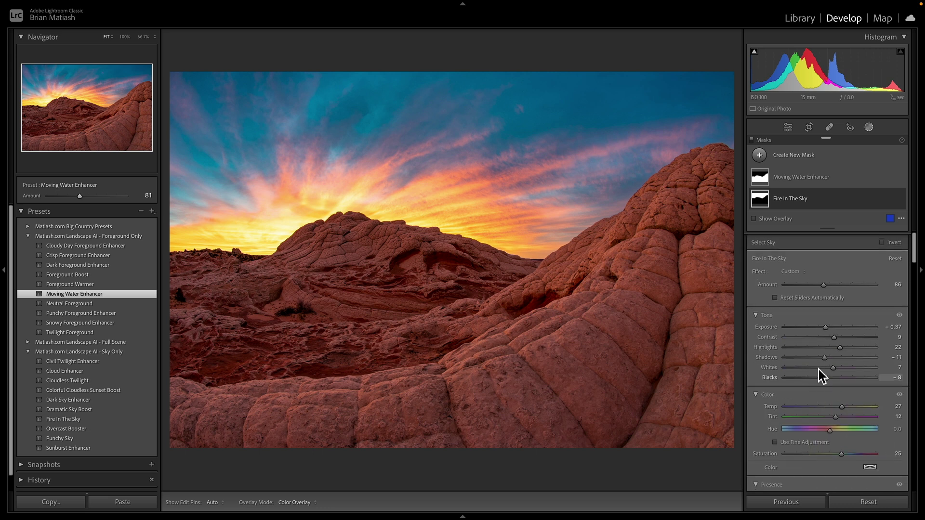
click(826, 325)
drag(839, 345, 834, 344)
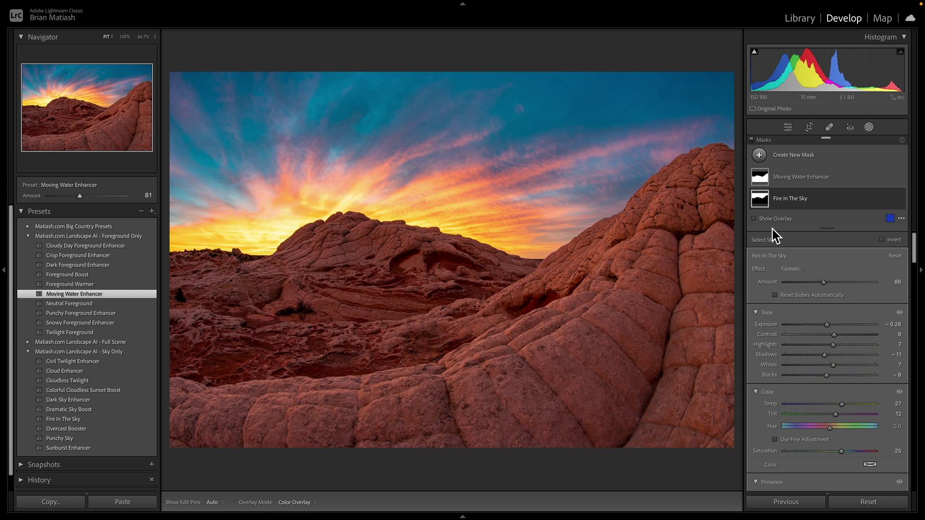
Raise the Moving Water Enhancer mask's Texture to 56 and Clarity to 30
click(763, 180)
scroll(805, 343, down, 6)
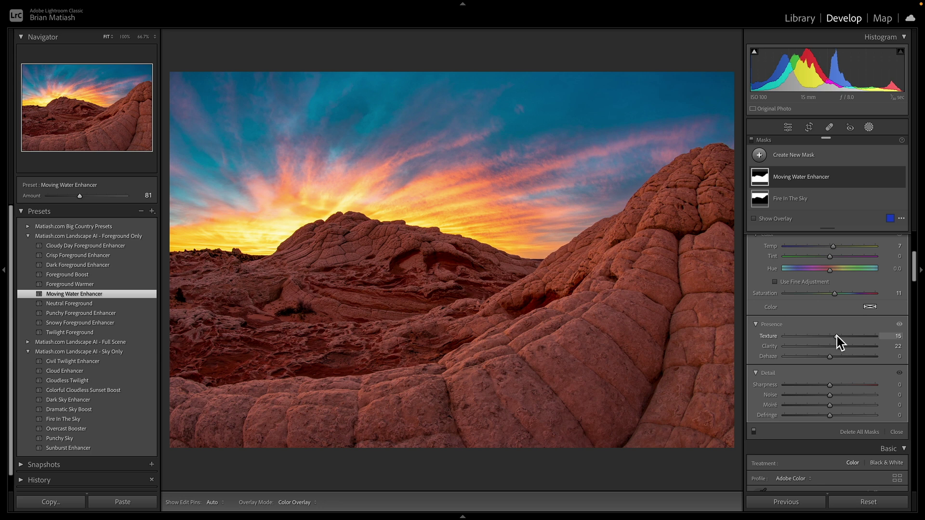
mouse_move(837, 339)
mouse_down()
mouse_move(855, 335)
mouse_move(844, 348)
mouse_up()
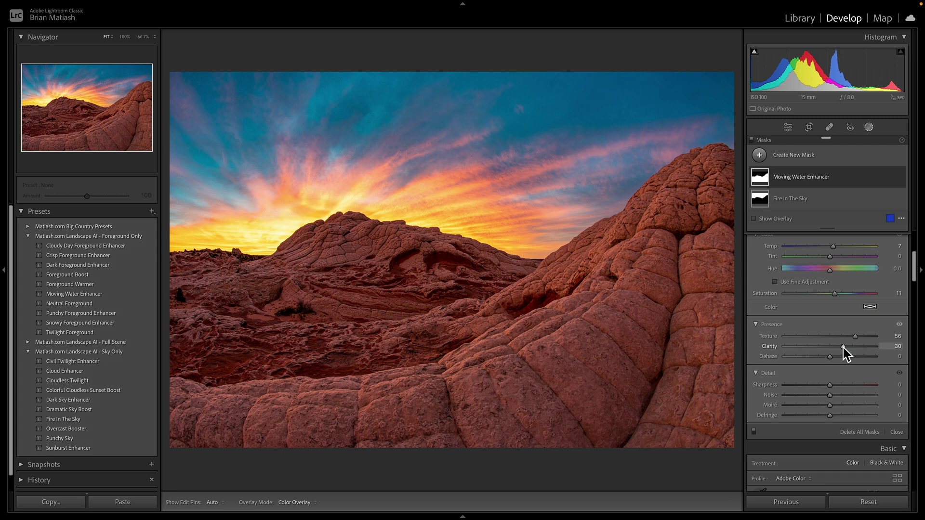
Close masking, reset to view the unedited original, then undo the reset to restore edits
click(869, 127)
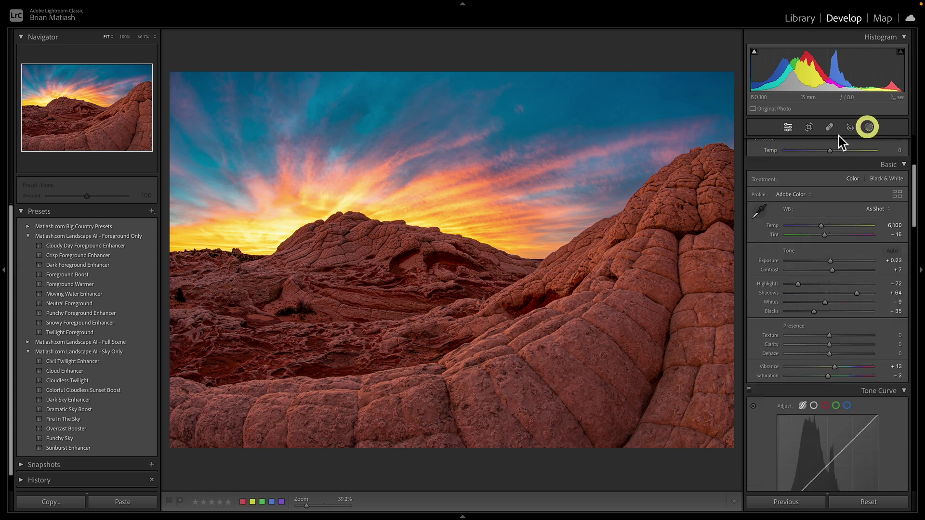
click(869, 502)
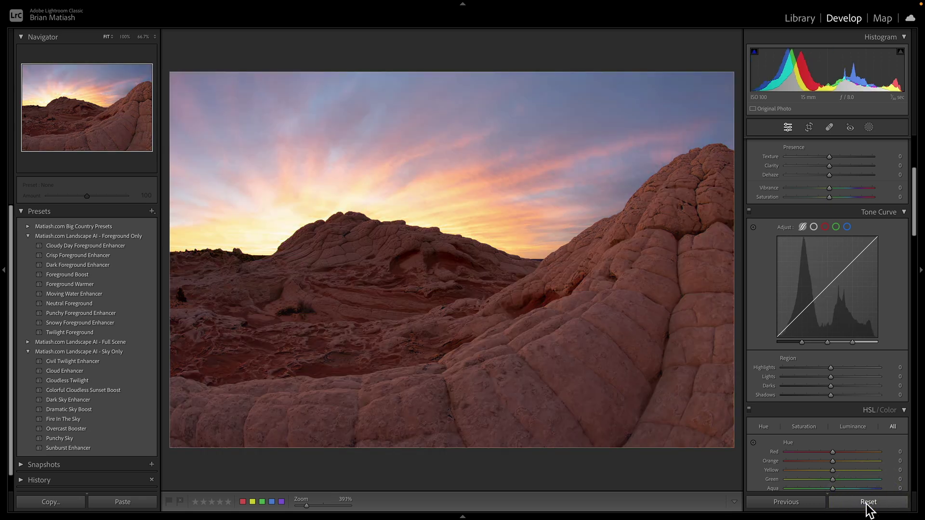
key(ctrl+z)
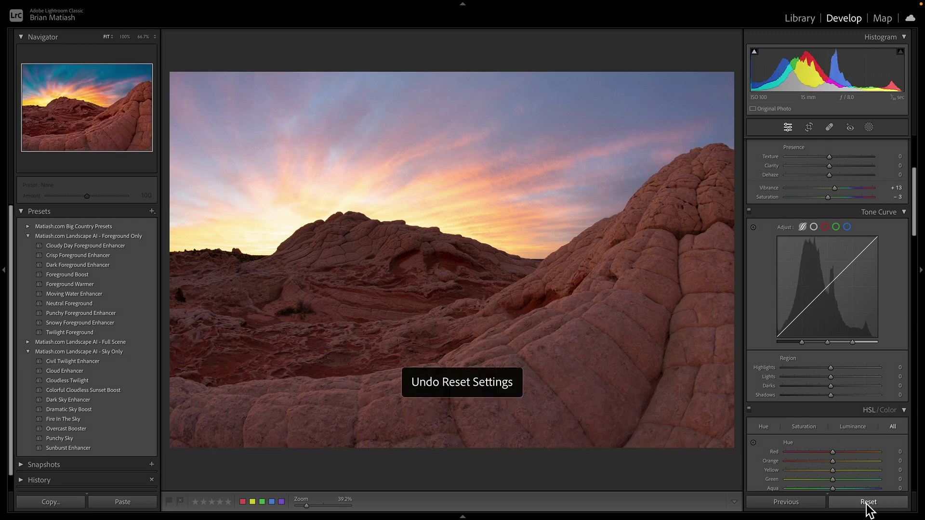